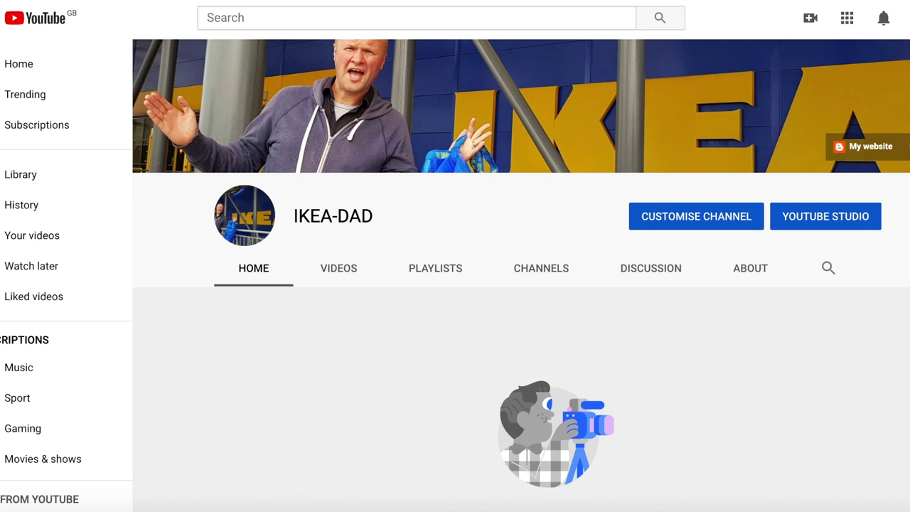
# Scroll down through the podcast playlist.
pyautogui.scroll(-3, 853, 174)
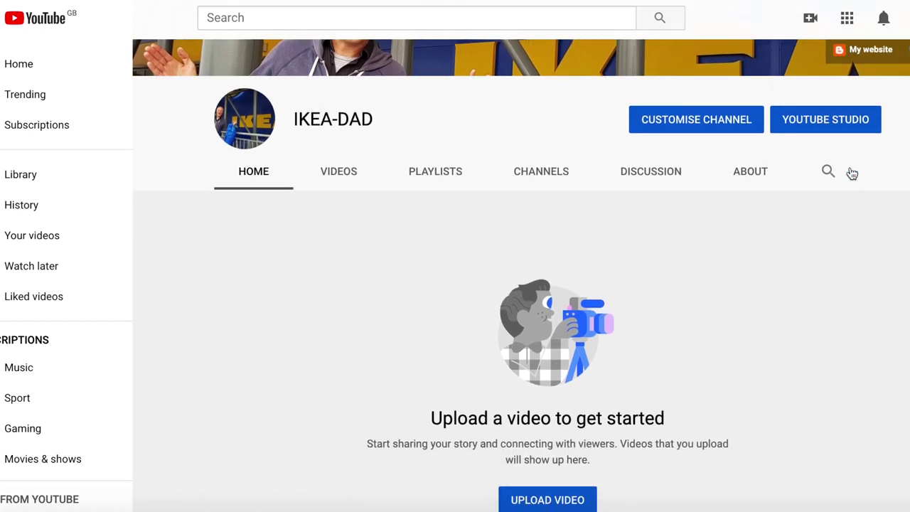
pyautogui.scroll(-1, 852, 174)
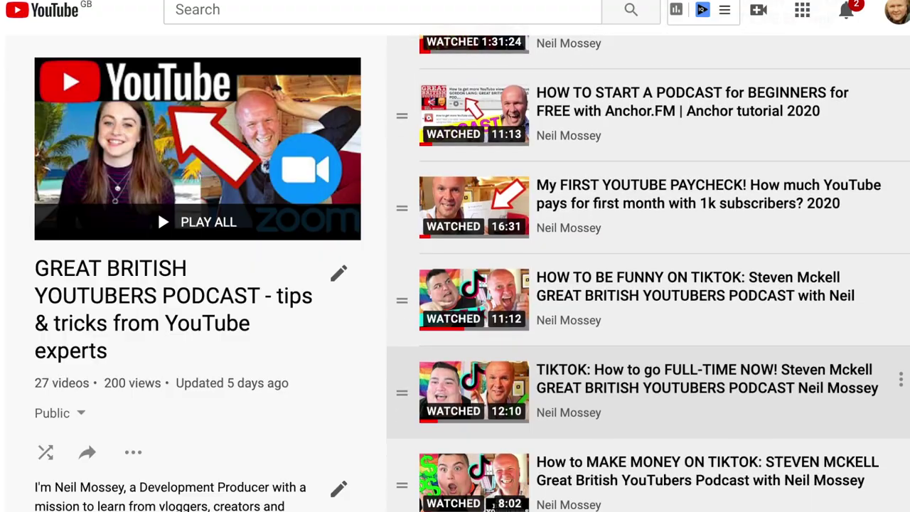
pyautogui.scroll(-5, 647, 285)
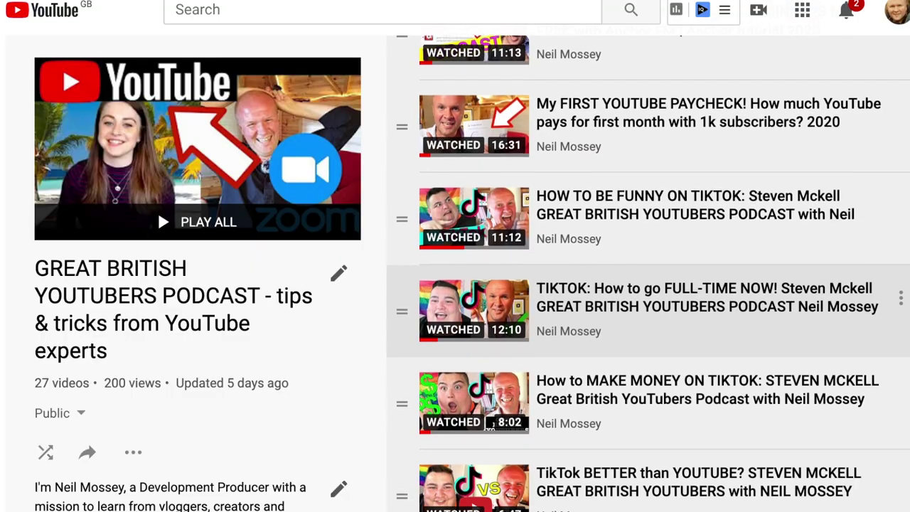
pyautogui.scroll(-8, 647, 284)
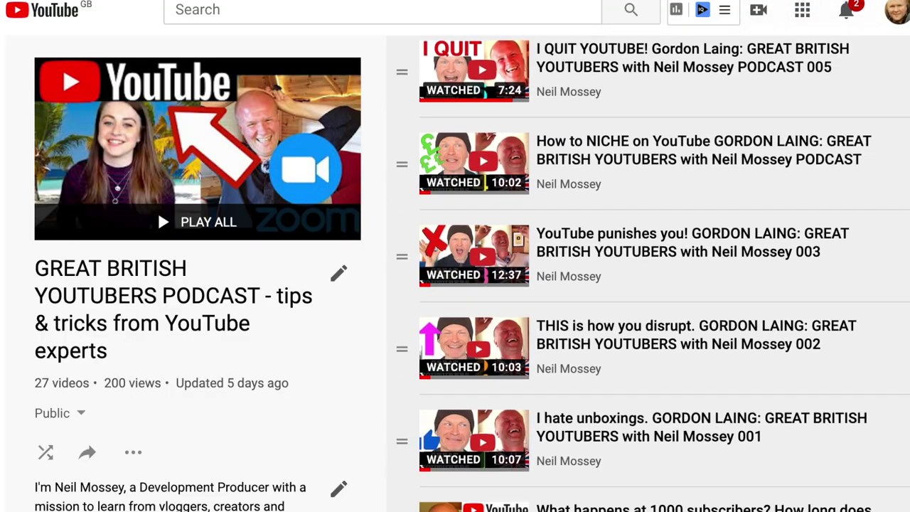
pyautogui.scroll(-2, 485, 462)
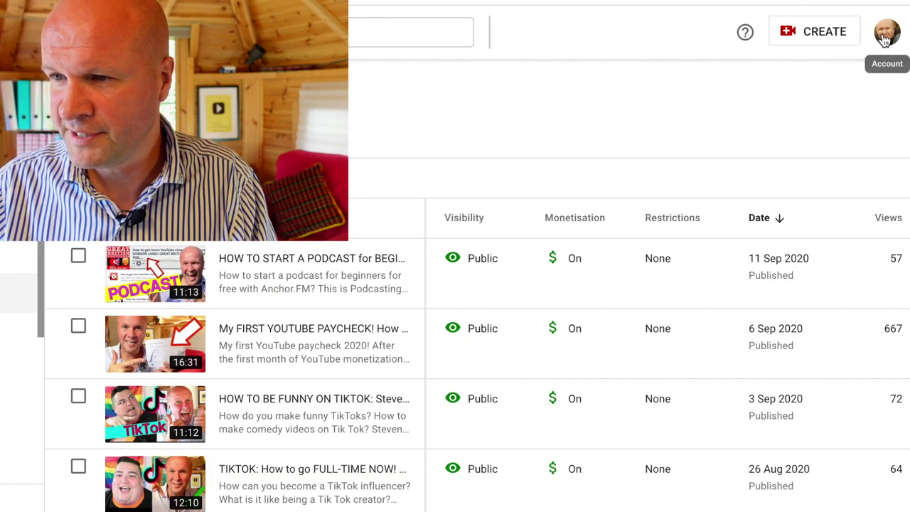
# Open the account menu from the avatar at the top right of YouTube Studio.
pyautogui.click(885, 39)
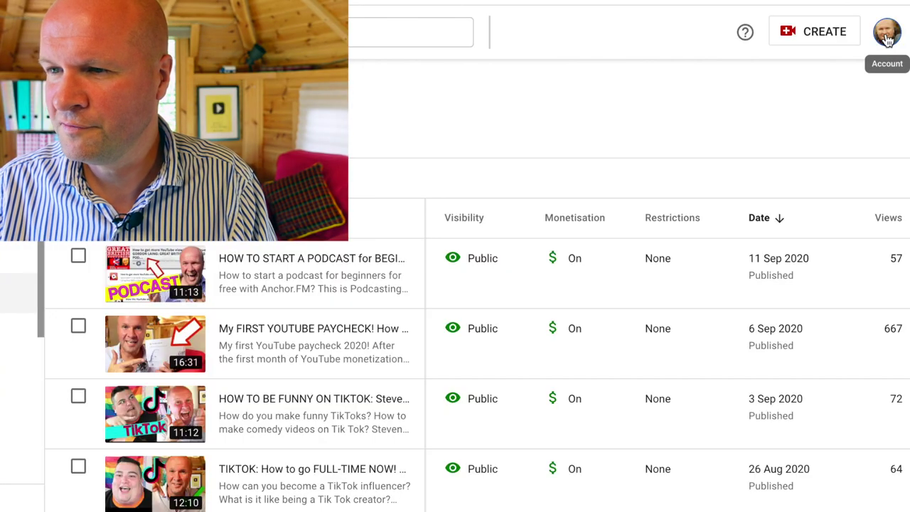
pyautogui.click(887, 41)
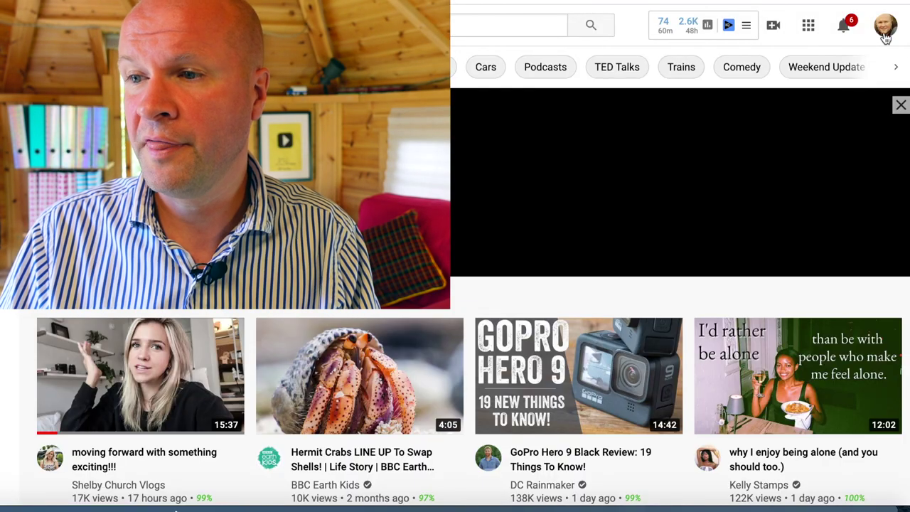
# Go to the YouTube account settings page through the avatar menu's Settings entry.
pyautogui.click(885, 27)
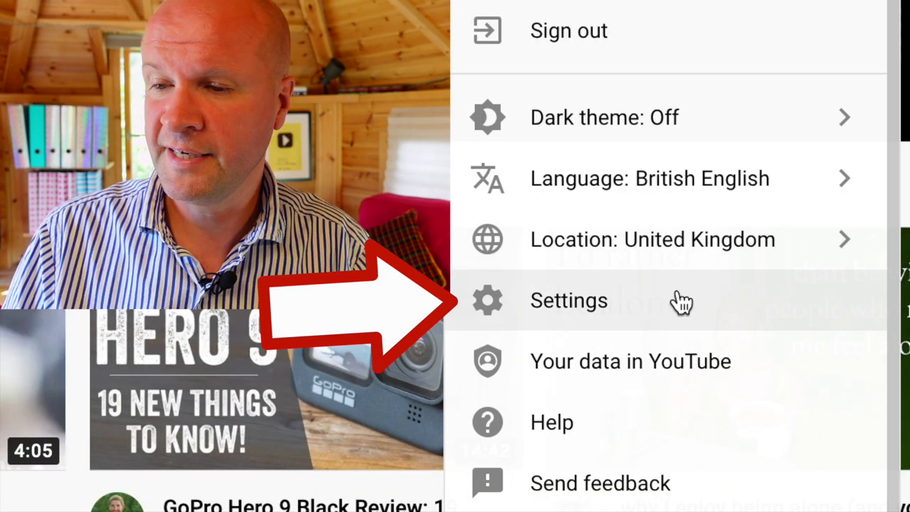
pyautogui.click(681, 302)
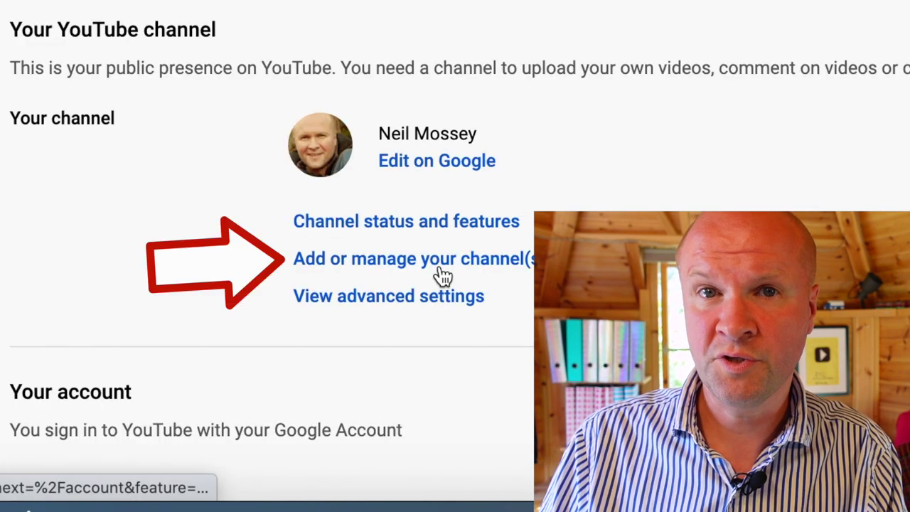
# Show the account's channels using 'Add or manage your channel(s)'.
pyautogui.click(442, 276)
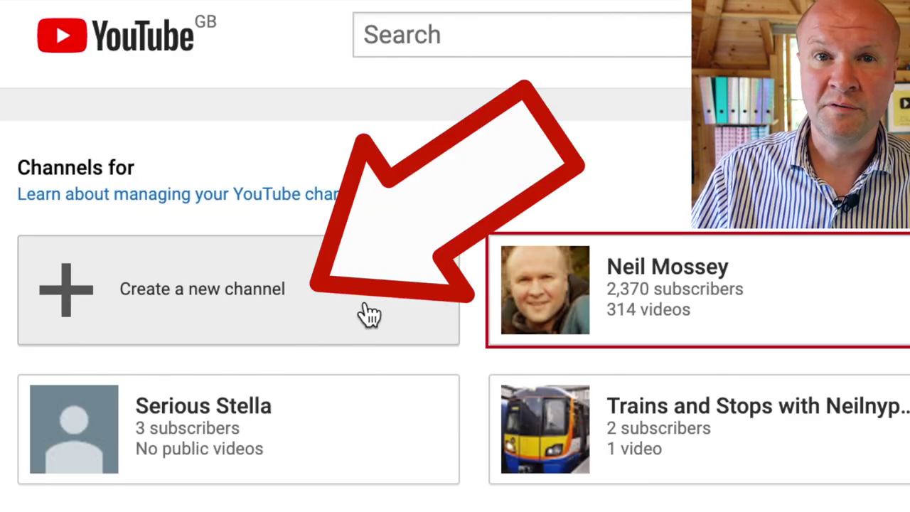
# Choose the 'Create a new channel' tile to reach the Brand Account form.
pyautogui.click(369, 314)
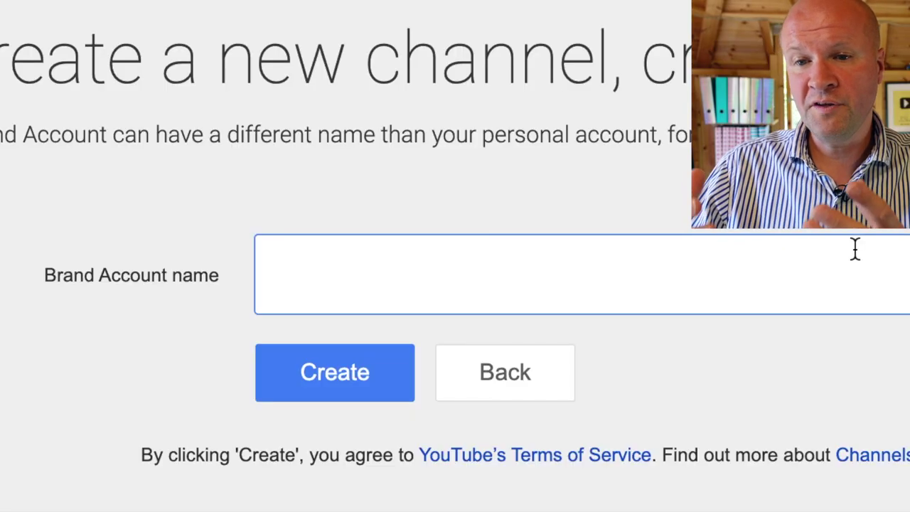
# Name the Brand Account 'My Super Awesome Second YouTube Channel' and create it.
pyautogui.write('My A')
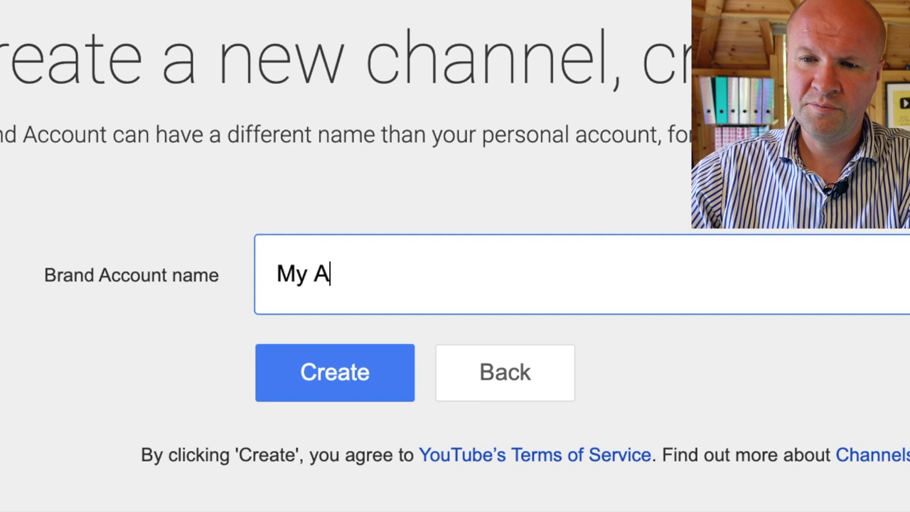
pyautogui.press('BackSpace')
pyautogui.write('Super Awesome Second YOu')
pyautogui.press('BackSpace')
pyautogui.press('BackSpace')
pyautogui.write('ouTube Channel')
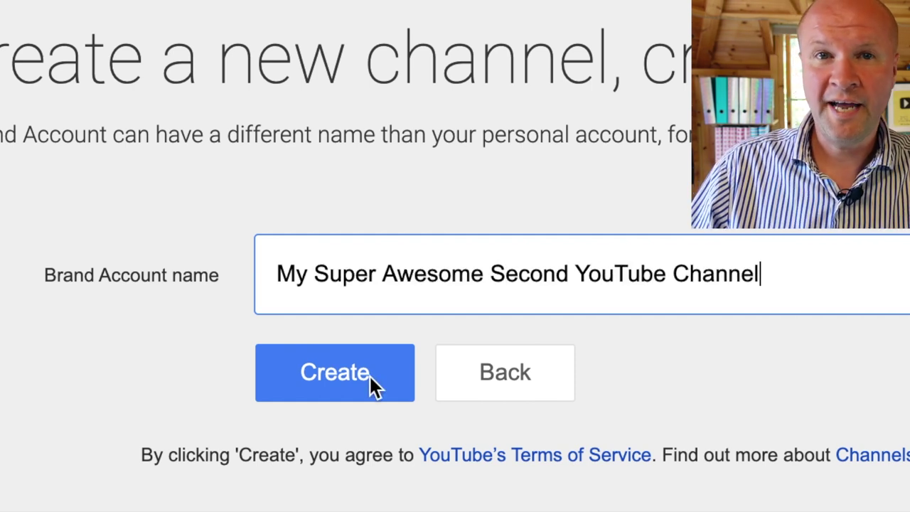
pyautogui.click(370, 376)
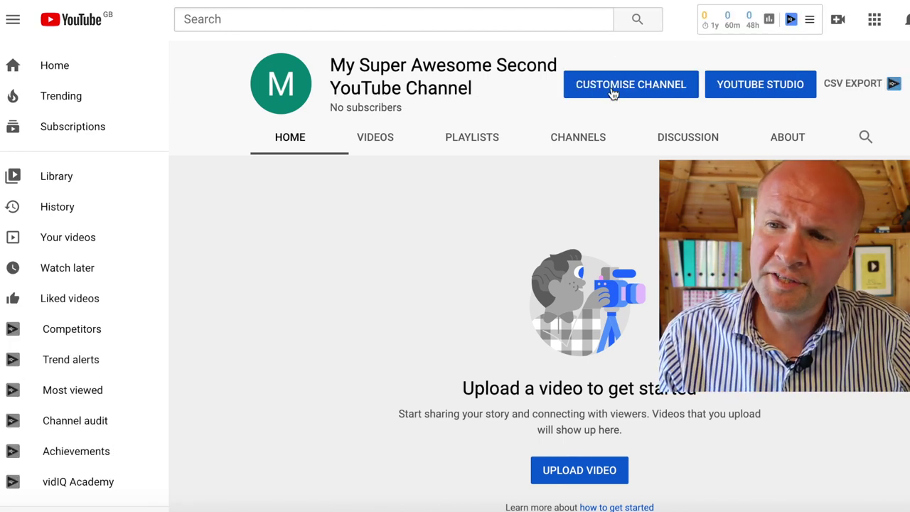
# Glance at Customise Channel, return, then open the new channel in YouTube Studio.
pyautogui.click(613, 89)
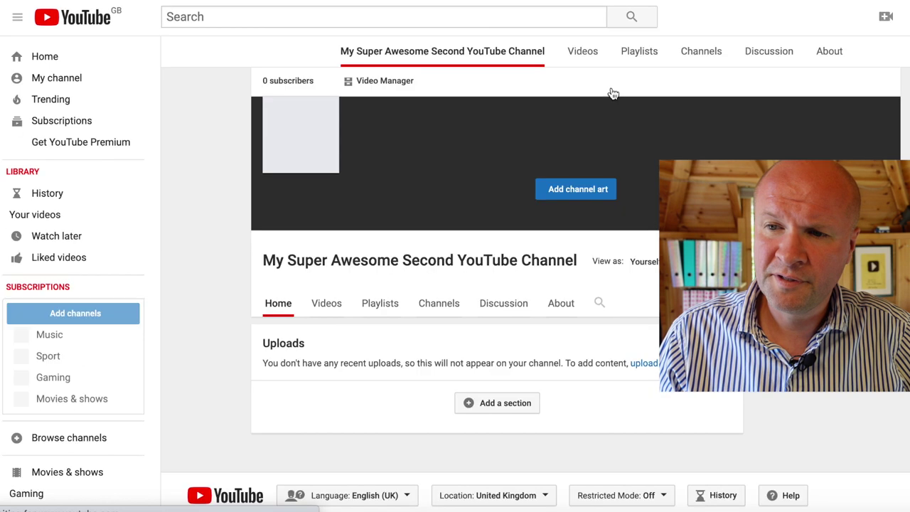
pyautogui.hotkey('alt', 'Left')
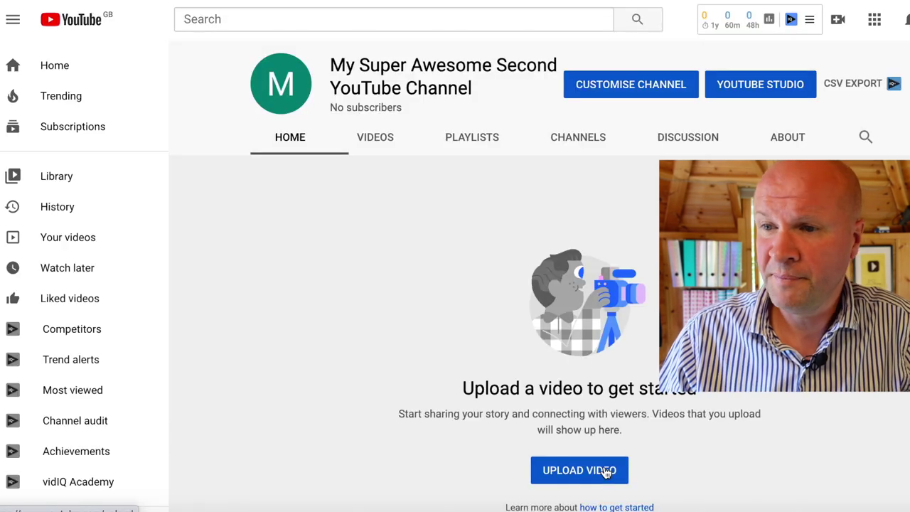
pyautogui.click(741, 90)
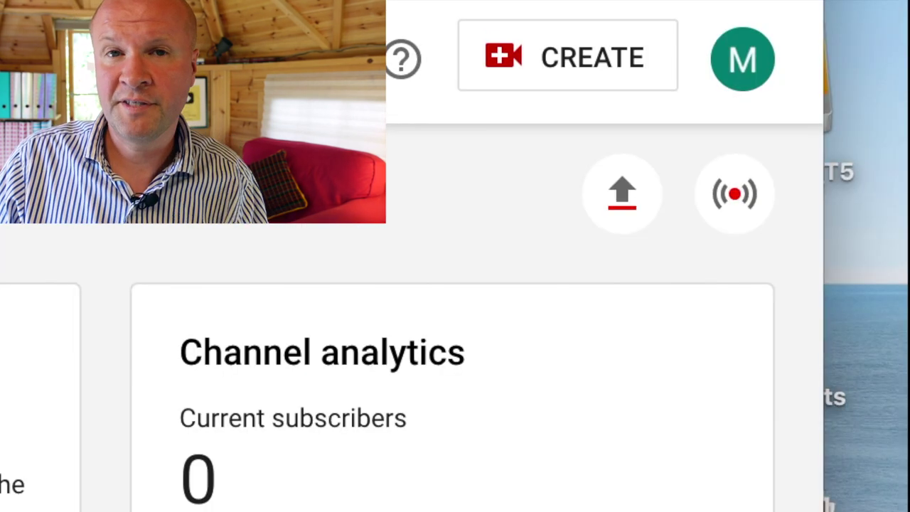
# Switch accounts from the M avatar menu to the original personal channel.
pyautogui.click(758, 95)
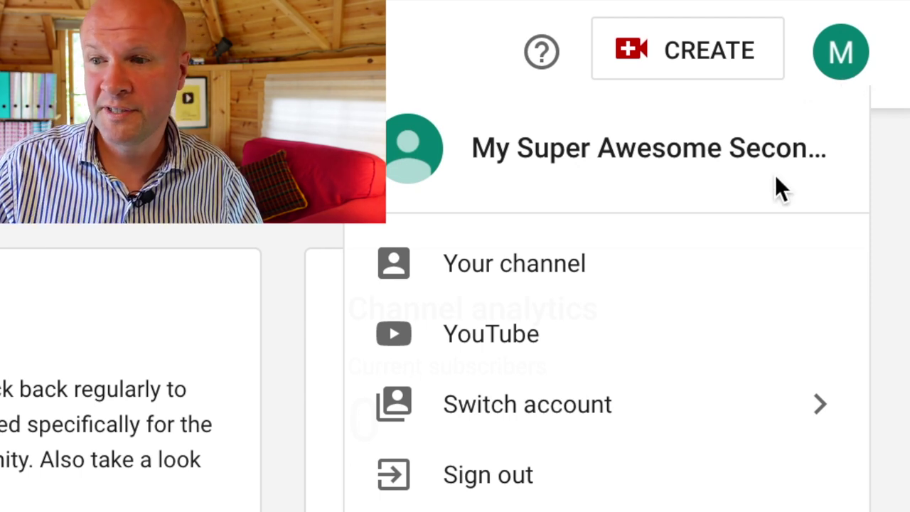
pyautogui.click(652, 408)
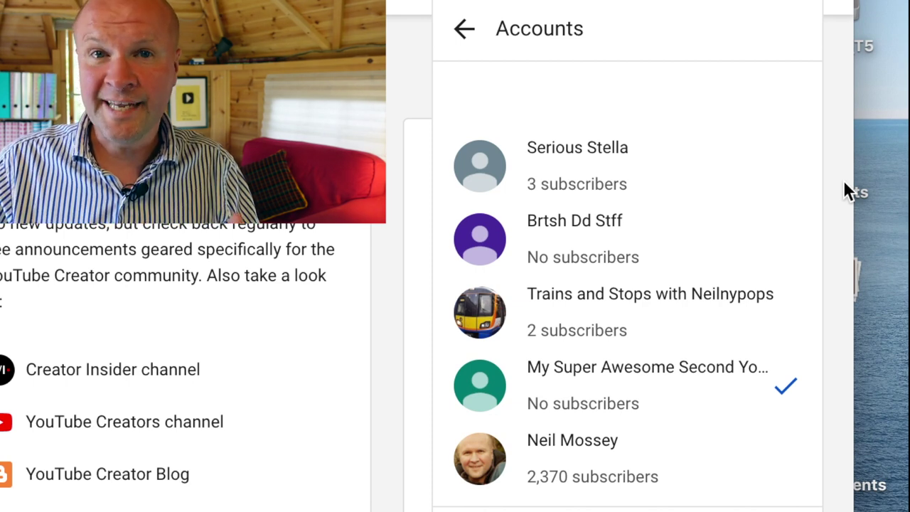
pyautogui.click(680, 457)
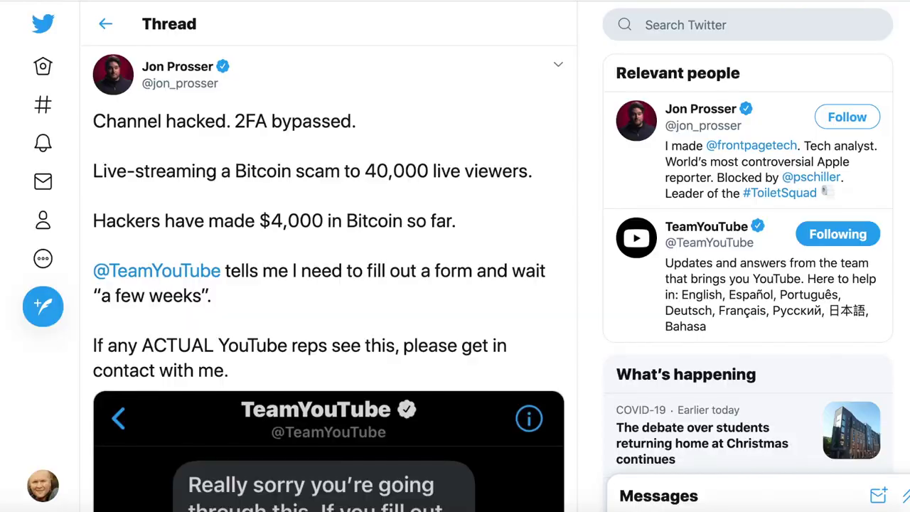
# Scroll through the Twitter thread about the hacked YouTube channel.
pyautogui.scroll(-5, 493, 241)
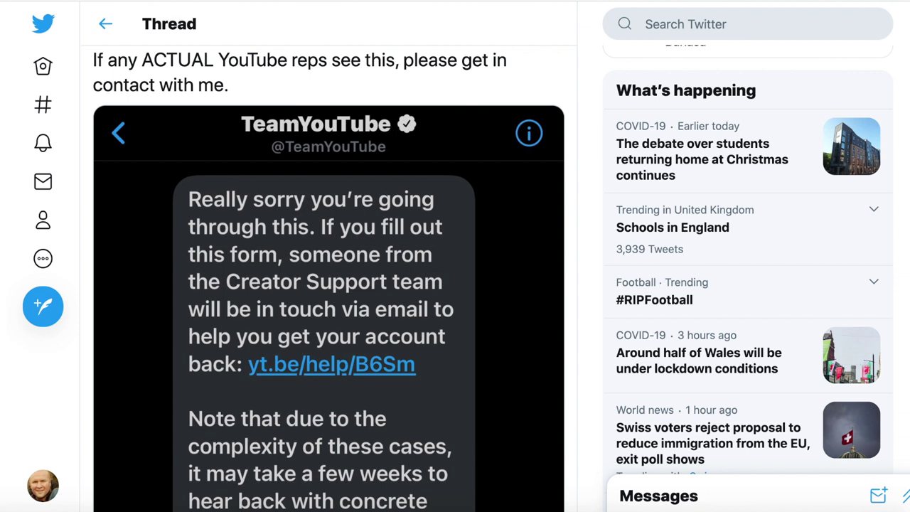
pyautogui.scroll(-4, 493, 259)
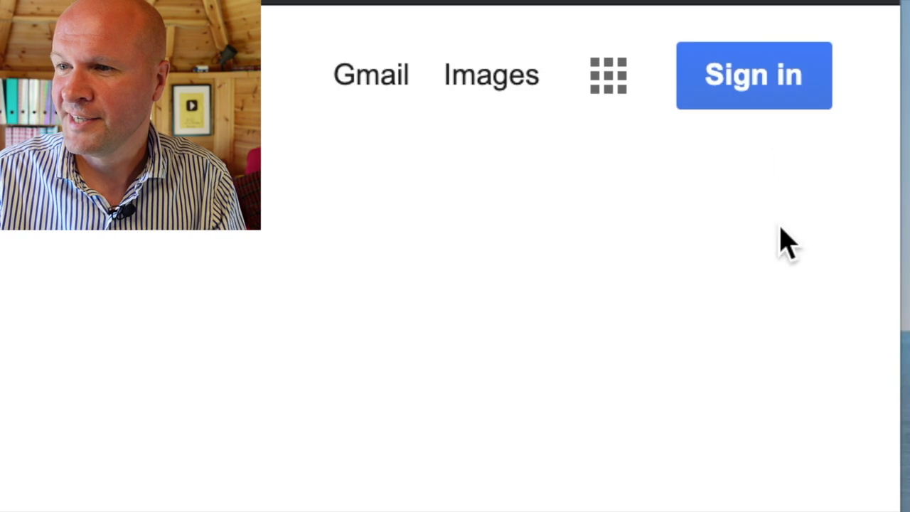
# From Google's Sign in page, begin creating a new Google account.
pyautogui.click(755, 100)
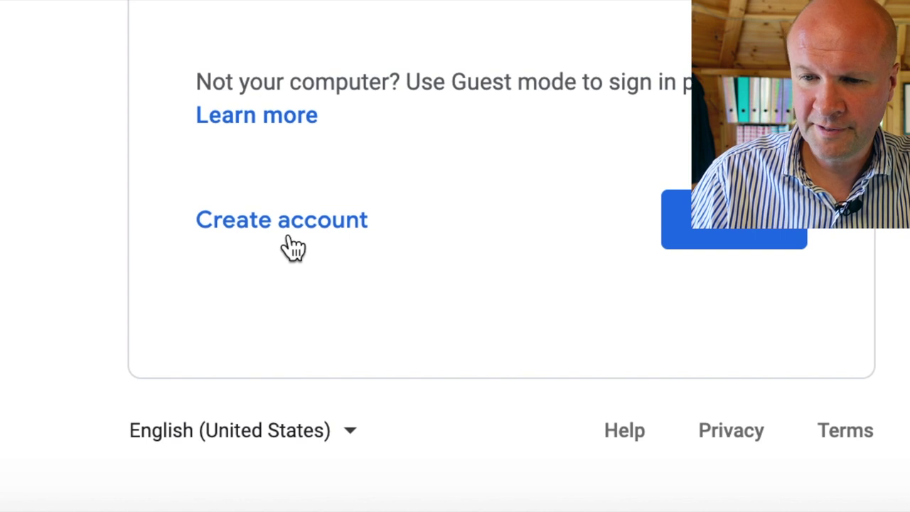
pyautogui.click(294, 246)
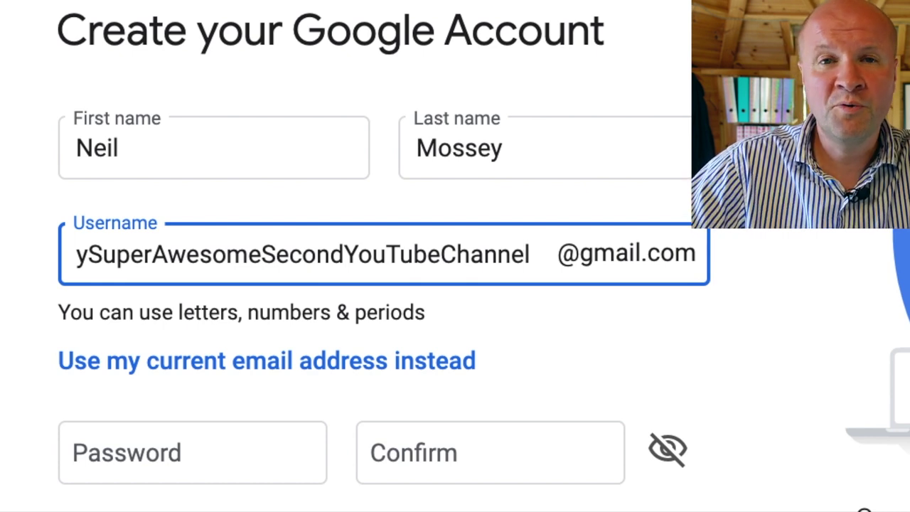
# Replace the rejected over-30-character username with a shorter random-character username, then go to the Password field.
pyautogui.press('Tab')
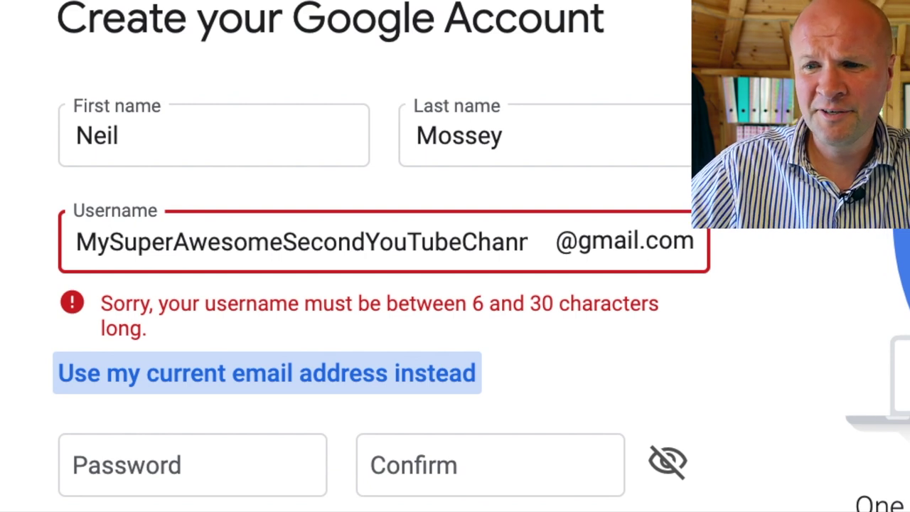
pyautogui.hotkey('shift', 'Tab')
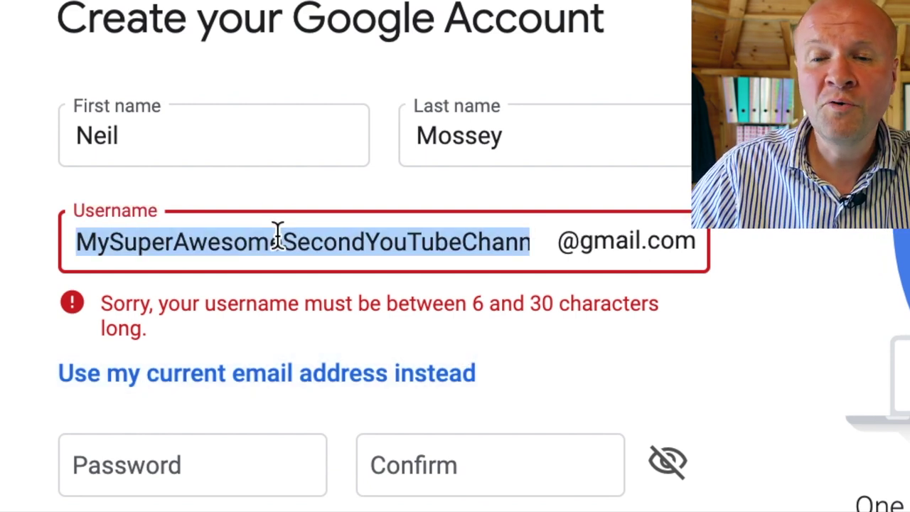
pyautogui.press('BackSpace')
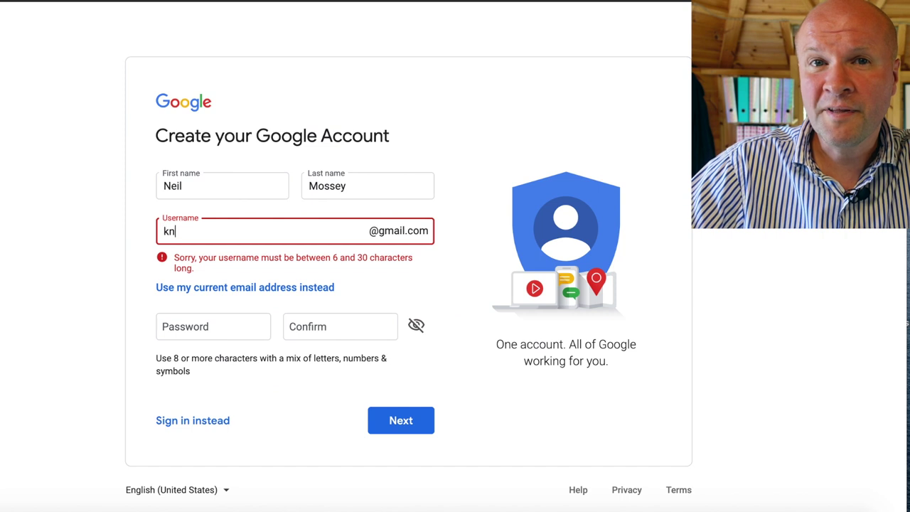
pyautogui.click(185, 324)
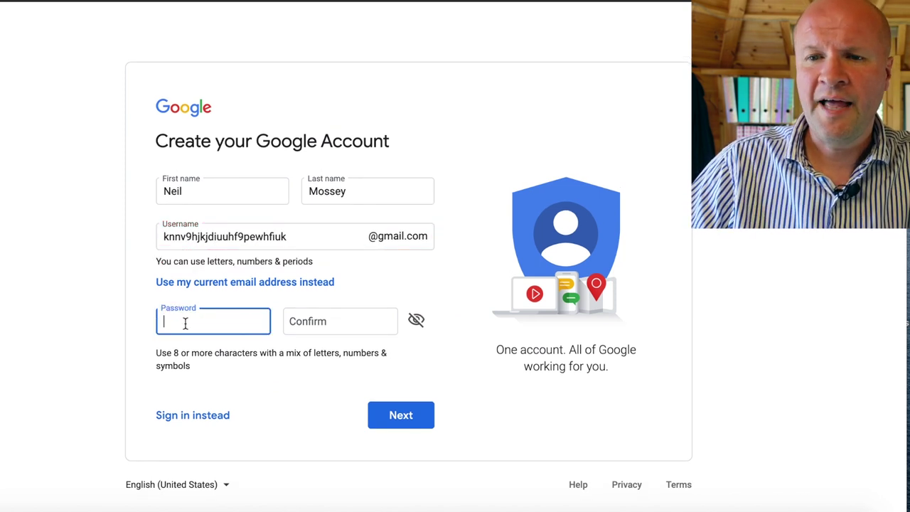
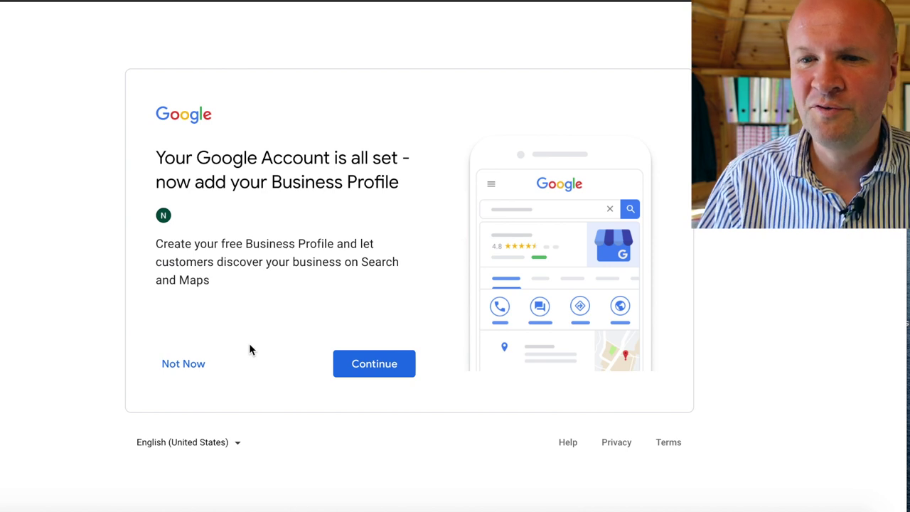
# Decline the business profile offer and choose Create a channel from the avatar menu.
pyautogui.click(194, 364)
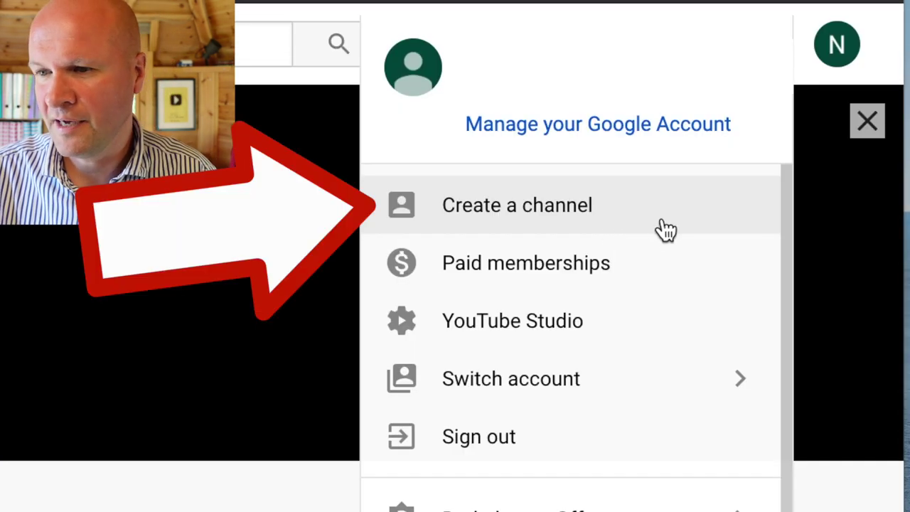
pyautogui.click(666, 229)
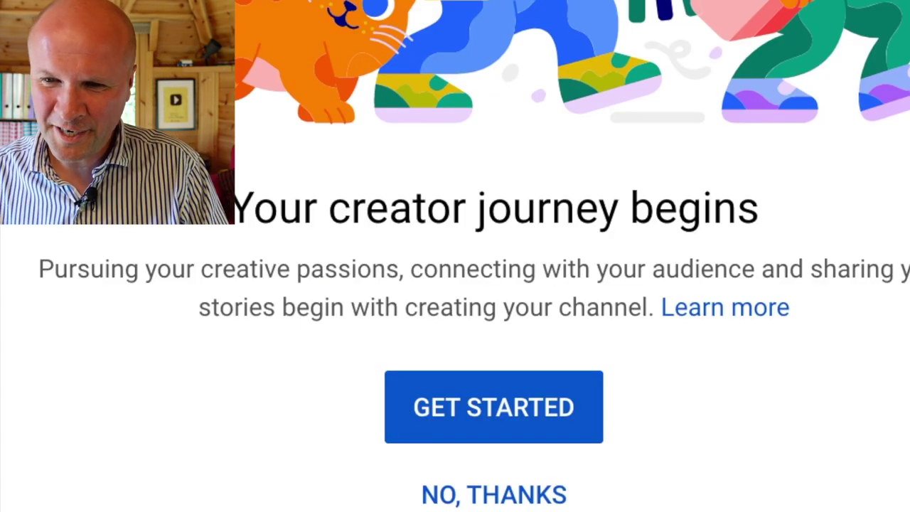
# Start channel setup, enter 'IKEA-DAD' as the channel name and tick the acknowledgement.
pyautogui.click(493, 406)
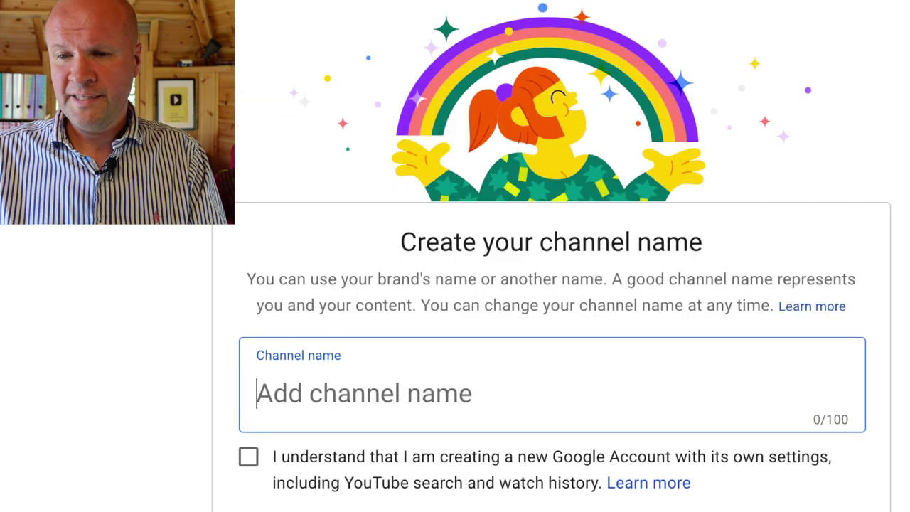
pyautogui.write('IKEA-DAD')
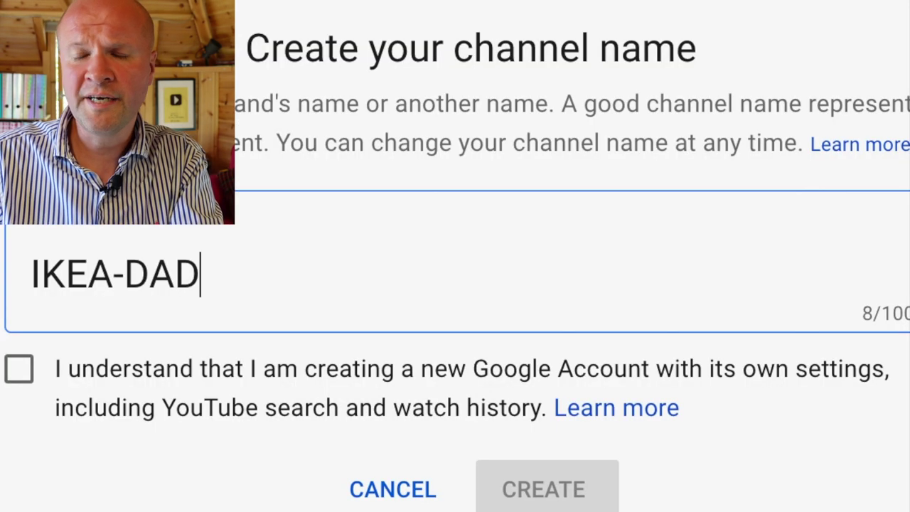
pyautogui.click(19, 369)
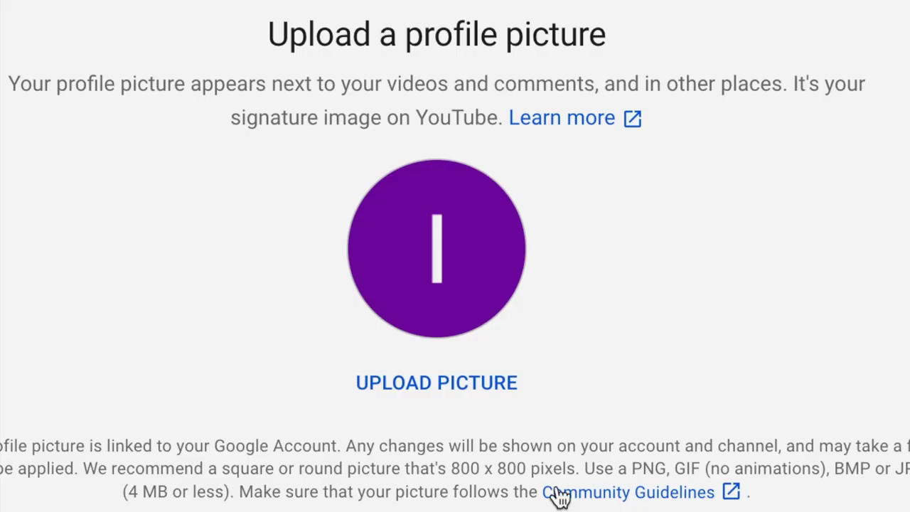
# Upload the IKEA profile photo and enter 'I AM AN IKEA DAD.' / 'SEE YOU AT THE CHECKOUTS.'.
pyautogui.click(463, 389)
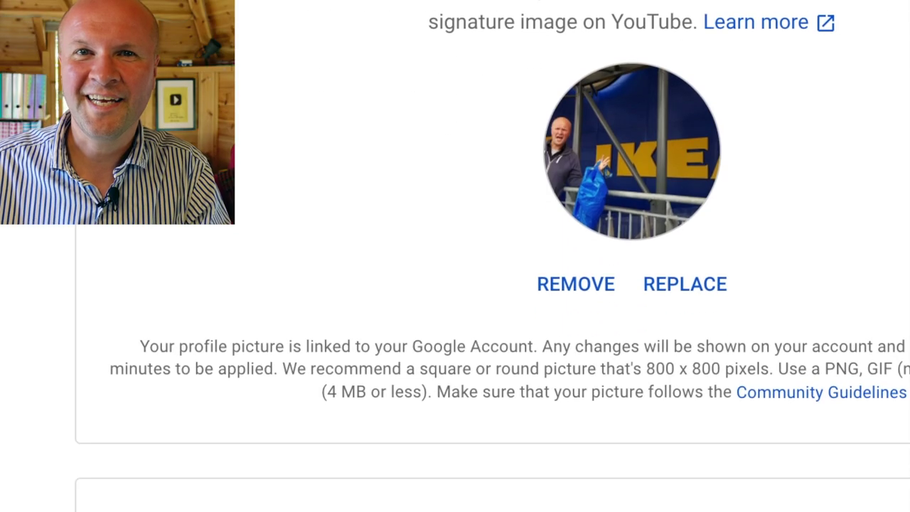
pyautogui.click(711, 335)
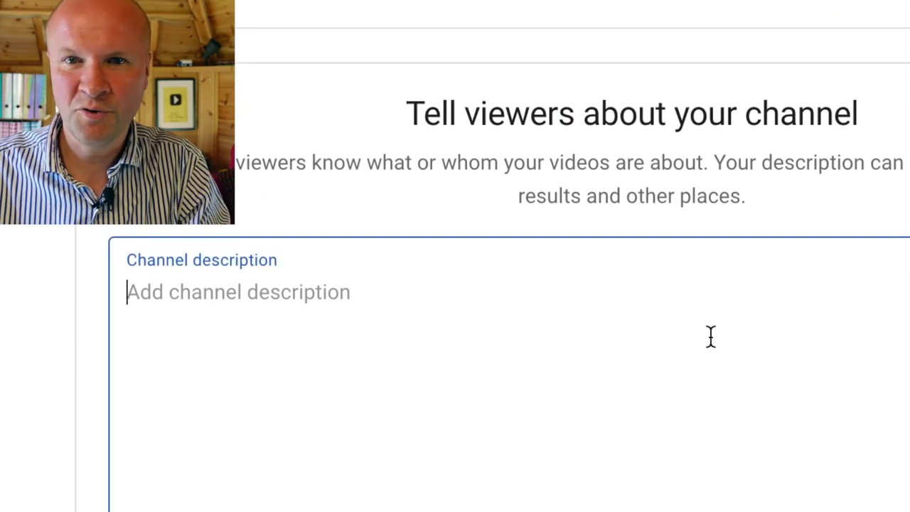
pyautogui.write('I AM AN IKEA')
pyautogui.write(' DAD.')
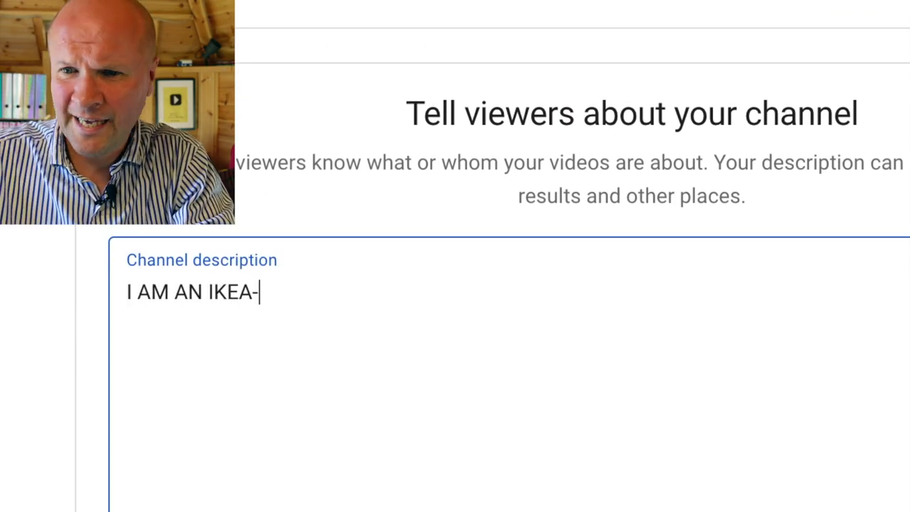
pyautogui.press('Return')
pyautogui.press('Return')
pyautogui.write('SEE YOU AT THE')
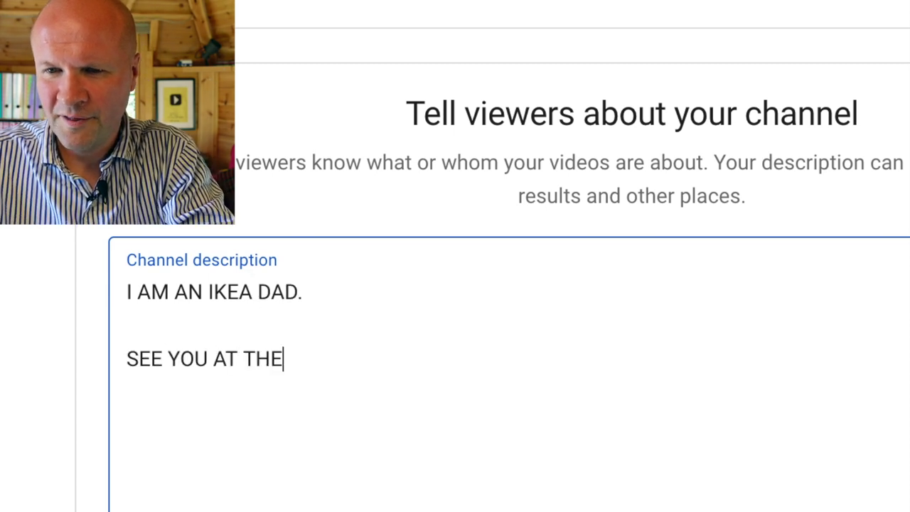
pyautogui.write(' CHECKOUTS.')
pyautogui.press('Return')
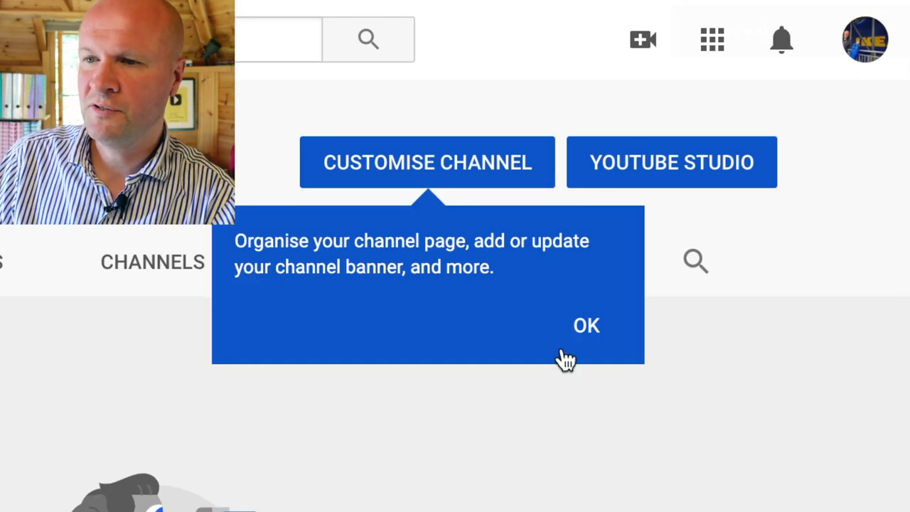
# Dismiss the tip, go to Customise Channel and choose Edit channel art.
pyautogui.click(589, 327)
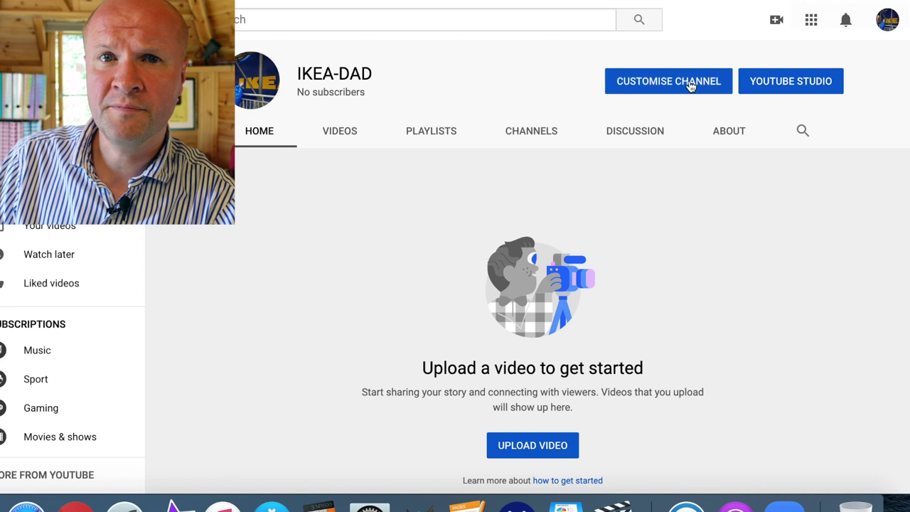
pyautogui.click(690, 82)
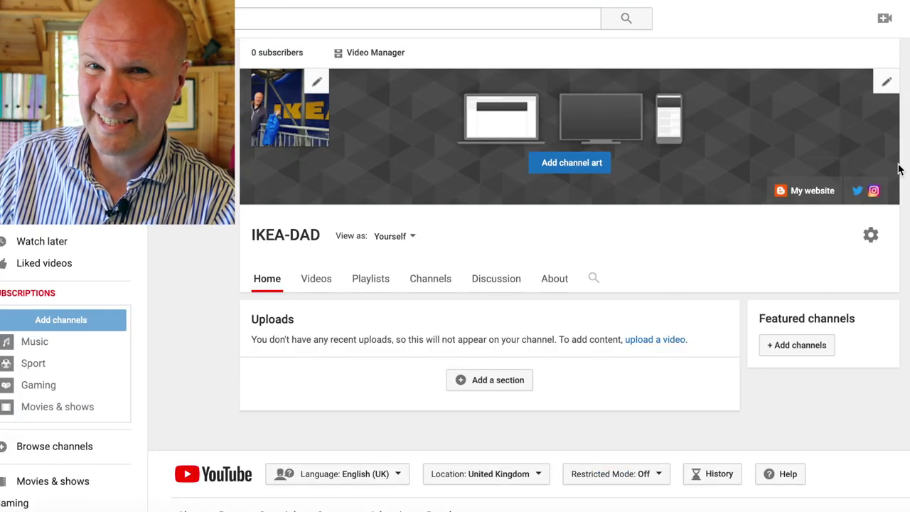
pyautogui.click(888, 84)
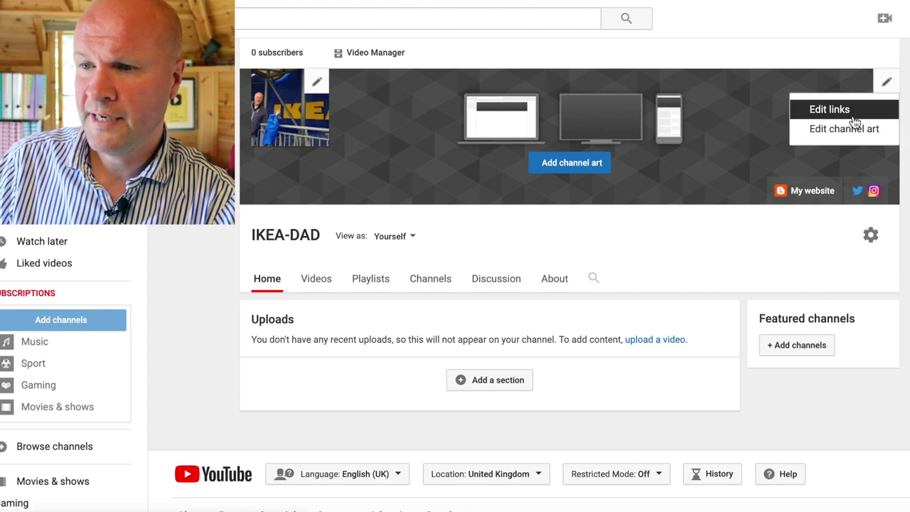
pyautogui.click(853, 128)
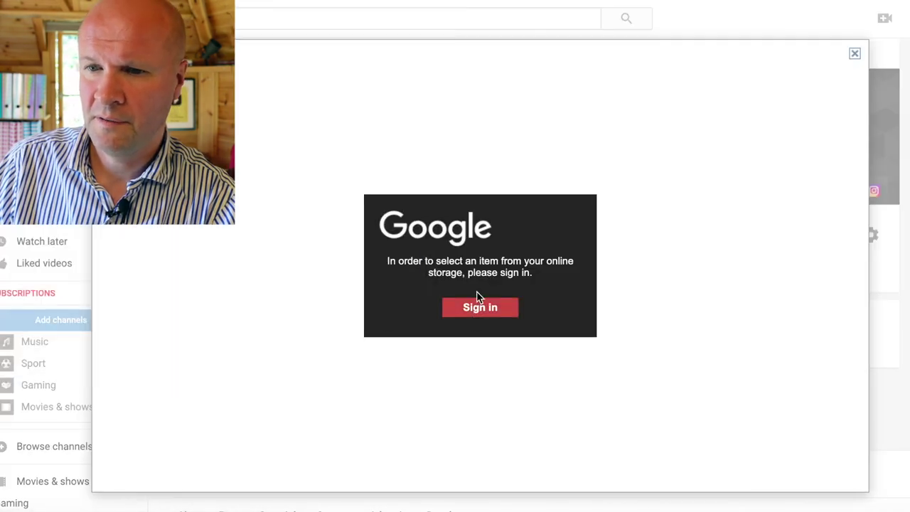
# Close the Google sign-in prompts and retry Add channel art twice.
pyautogui.click(854, 53)
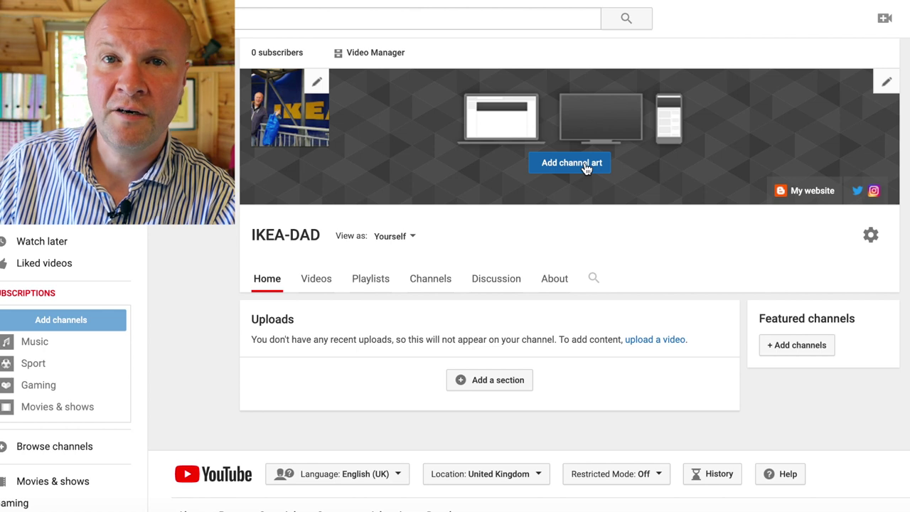
pyautogui.click(586, 165)
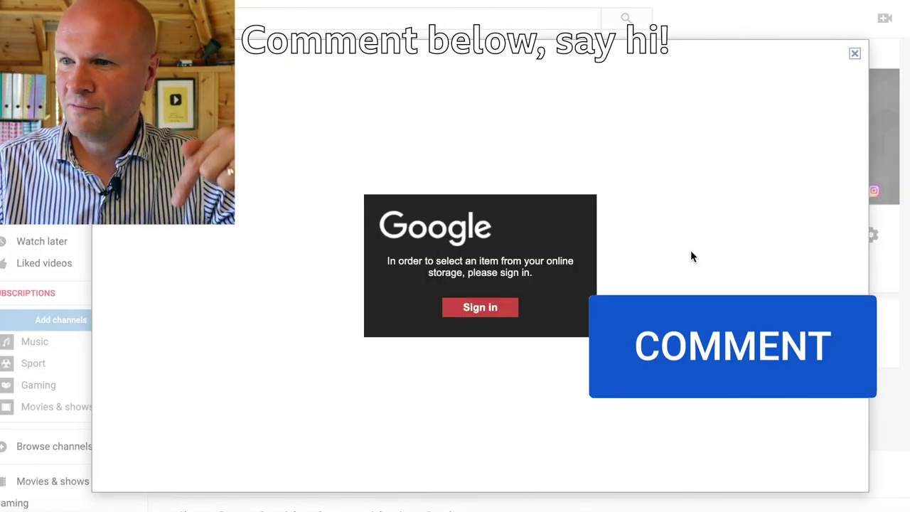
pyautogui.click(854, 55)
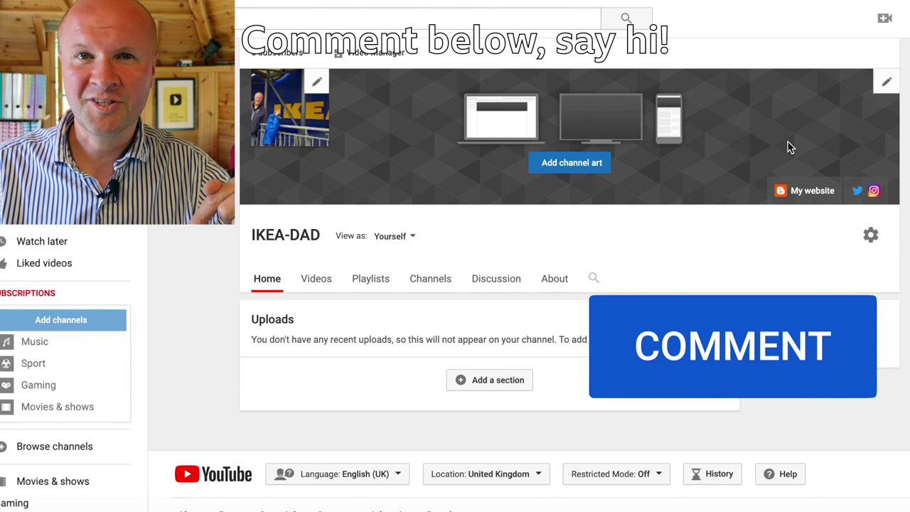
pyautogui.click(590, 165)
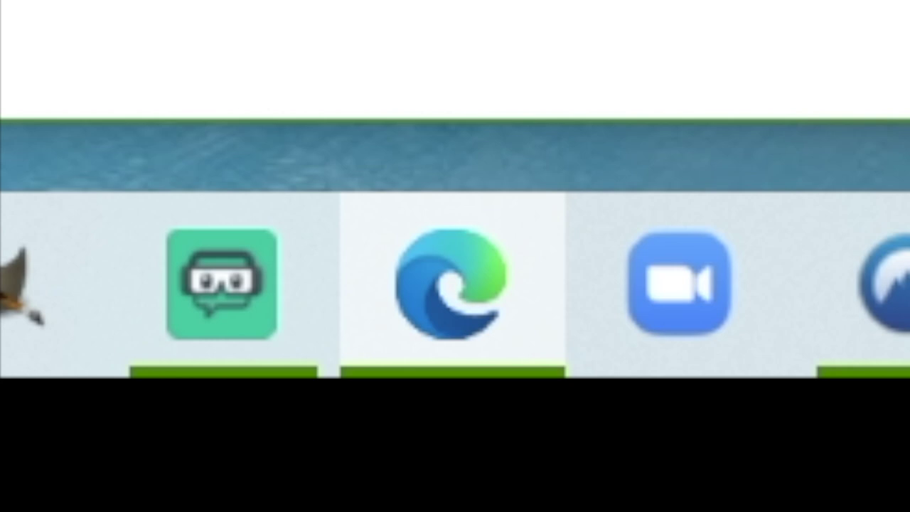
# Sign in to YouTube in Edge, go to Your channel, Customize Channel, then Add channel art.
pyautogui.moveTo(432, 293)
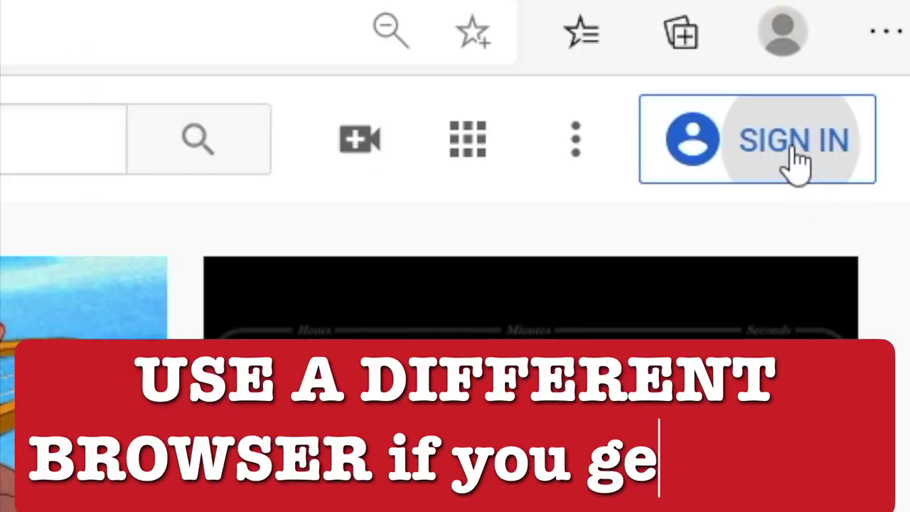
pyautogui.click(796, 142)
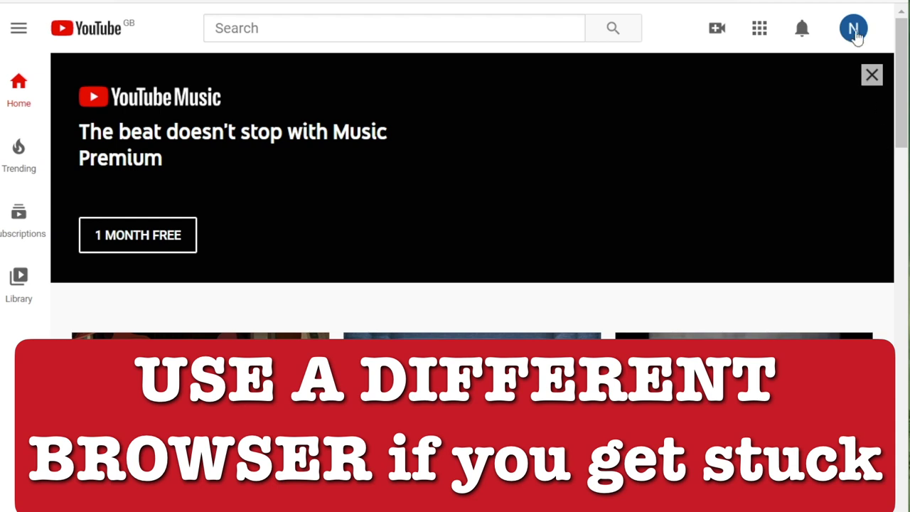
pyautogui.click(855, 37)
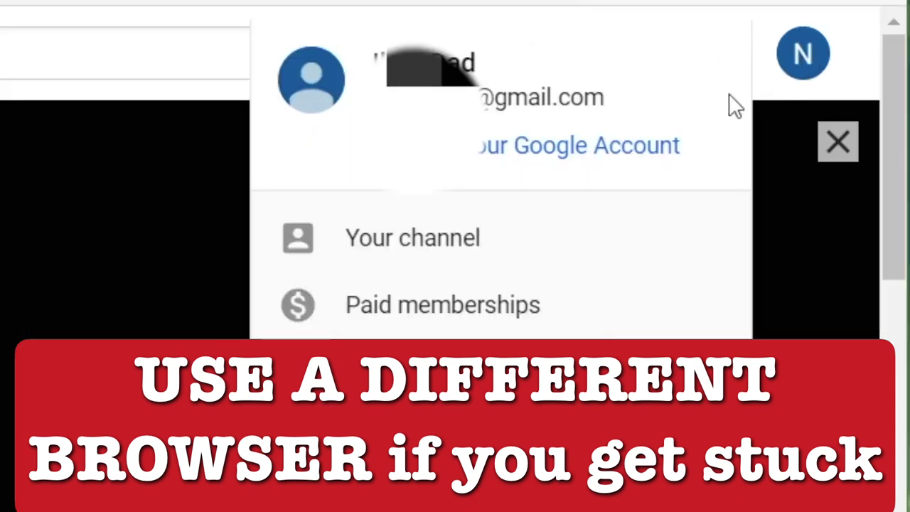
pyautogui.click(521, 254)
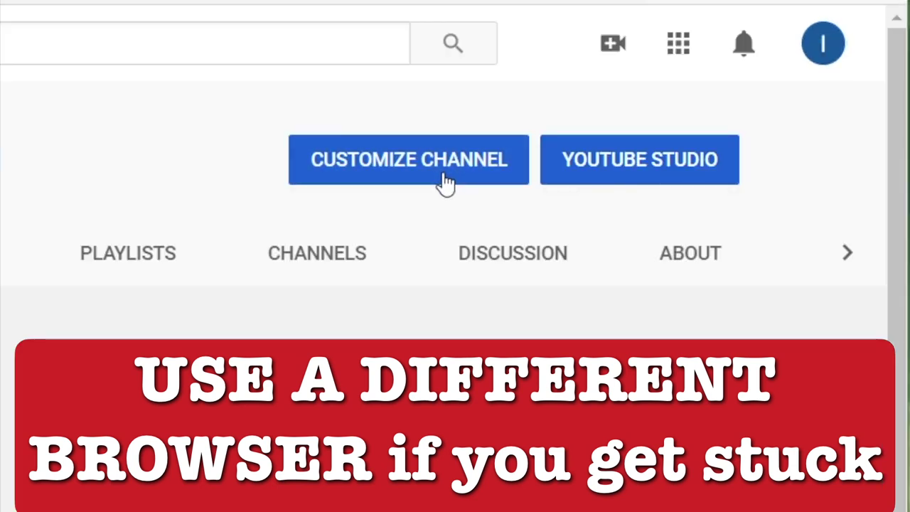
pyautogui.click(446, 183)
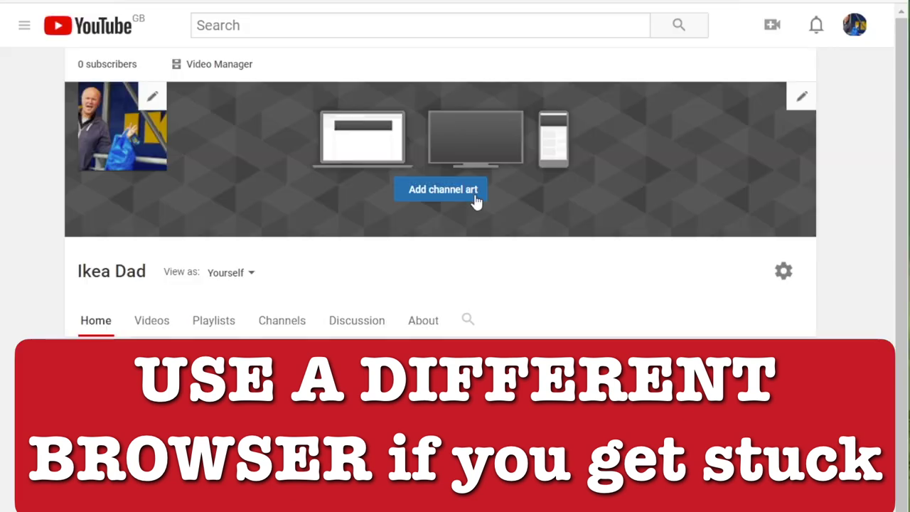
pyautogui.click(475, 191)
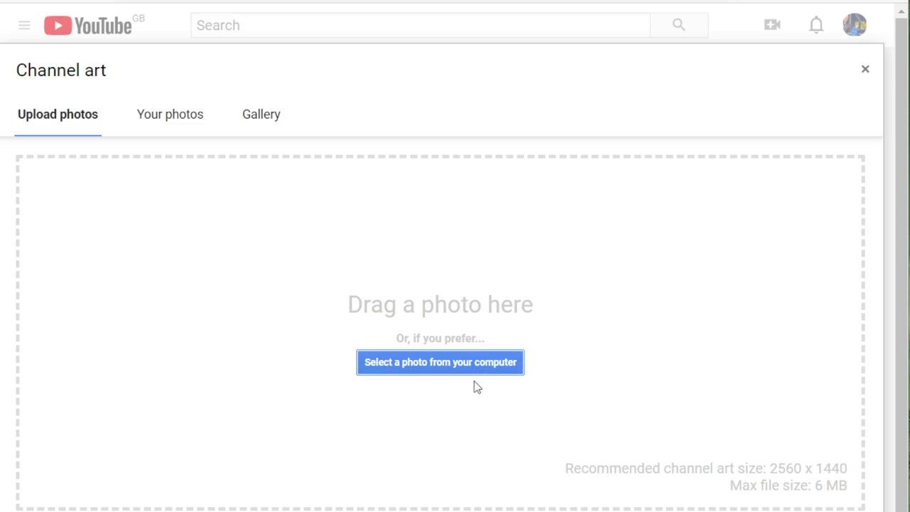
# Choose IKEA-DAD AT IKEA.jpg, crop it around the man and IKEA sign, and preview on devices.
pyautogui.click(476, 372)
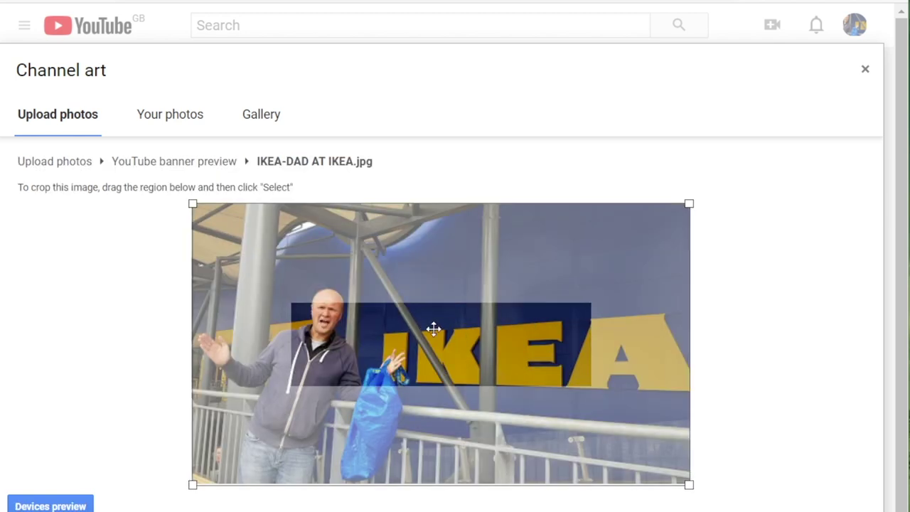
pyautogui.moveTo(689, 485); pyautogui.dragTo(496, 378)
pyautogui.moveTo(329, 290); pyautogui.dragTo(453, 352)
pyautogui.moveTo(619, 439); pyautogui.dragTo(747, 492)
pyautogui.click(80, 506)
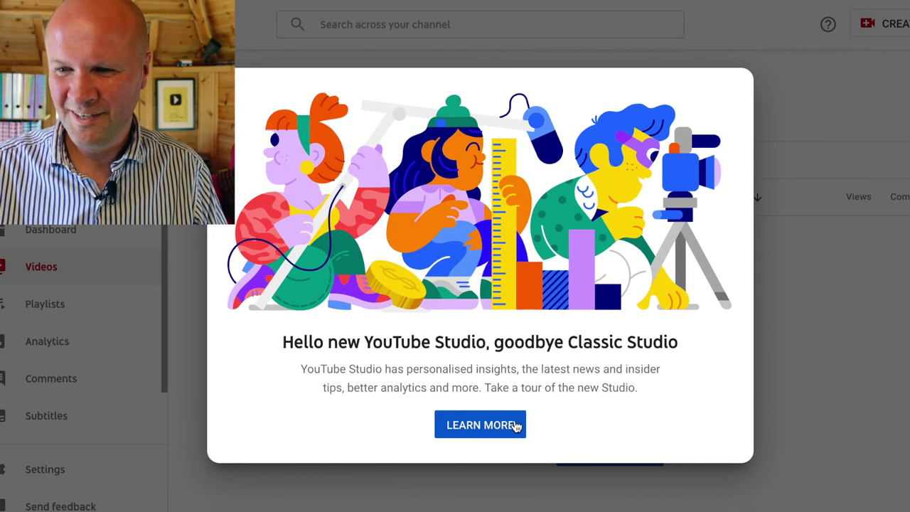
# Dismiss the 'Hello new YouTube Studio' welcome and scroll through the dashboard.
pyautogui.click(500, 427)
pyautogui.scroll(-1, 375, 283)
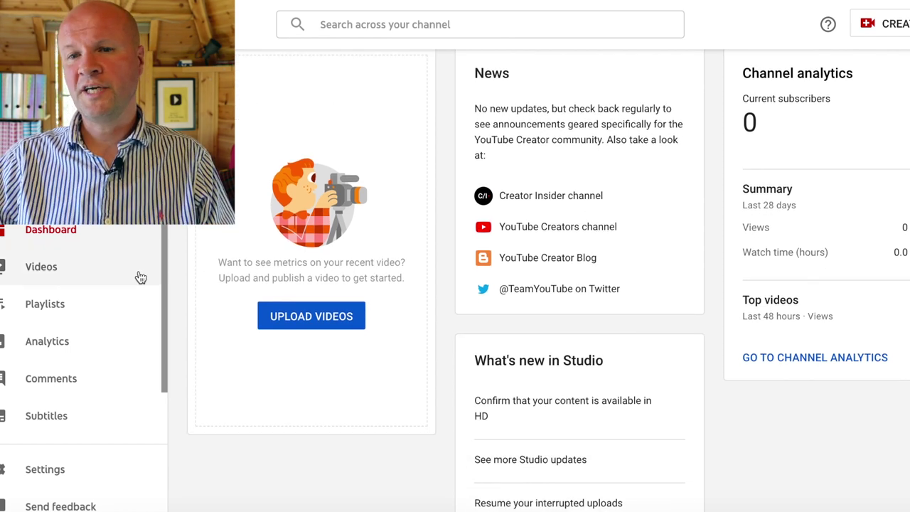
pyautogui.scroll(1, 303, 423)
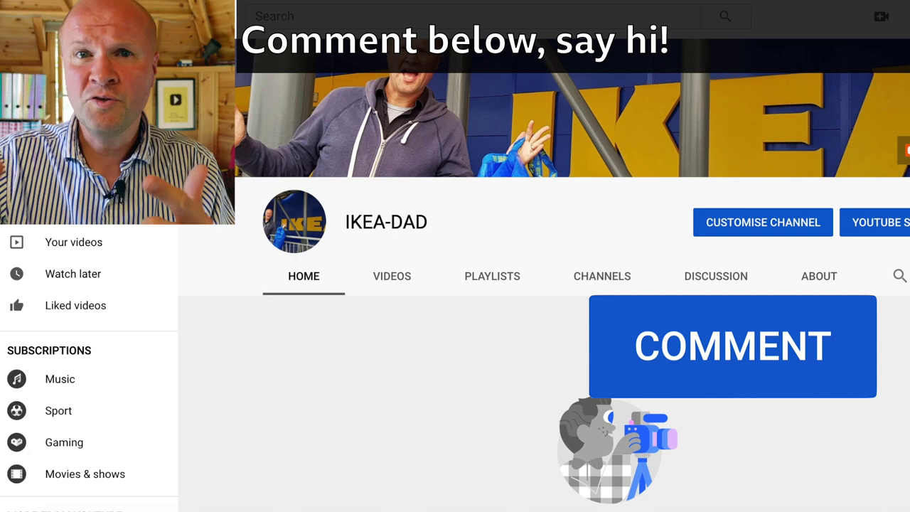
pyautogui.scroll(-3, 544, 320)
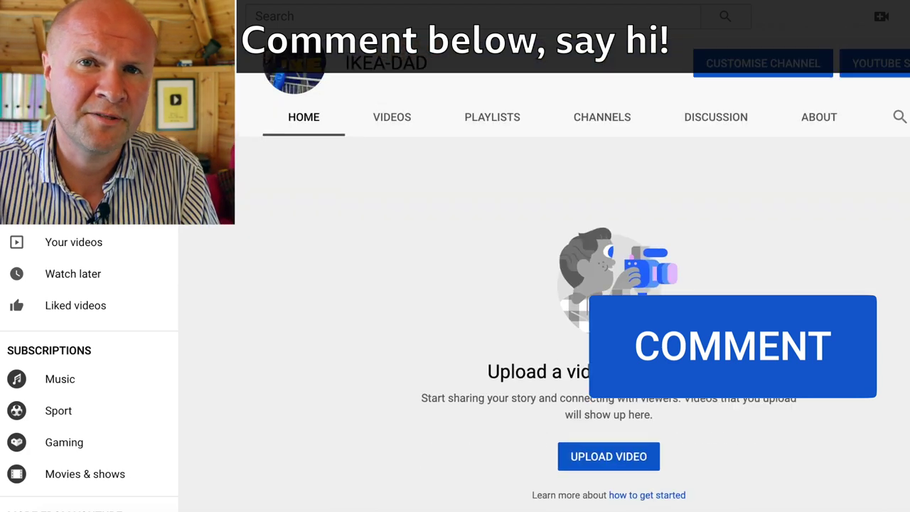